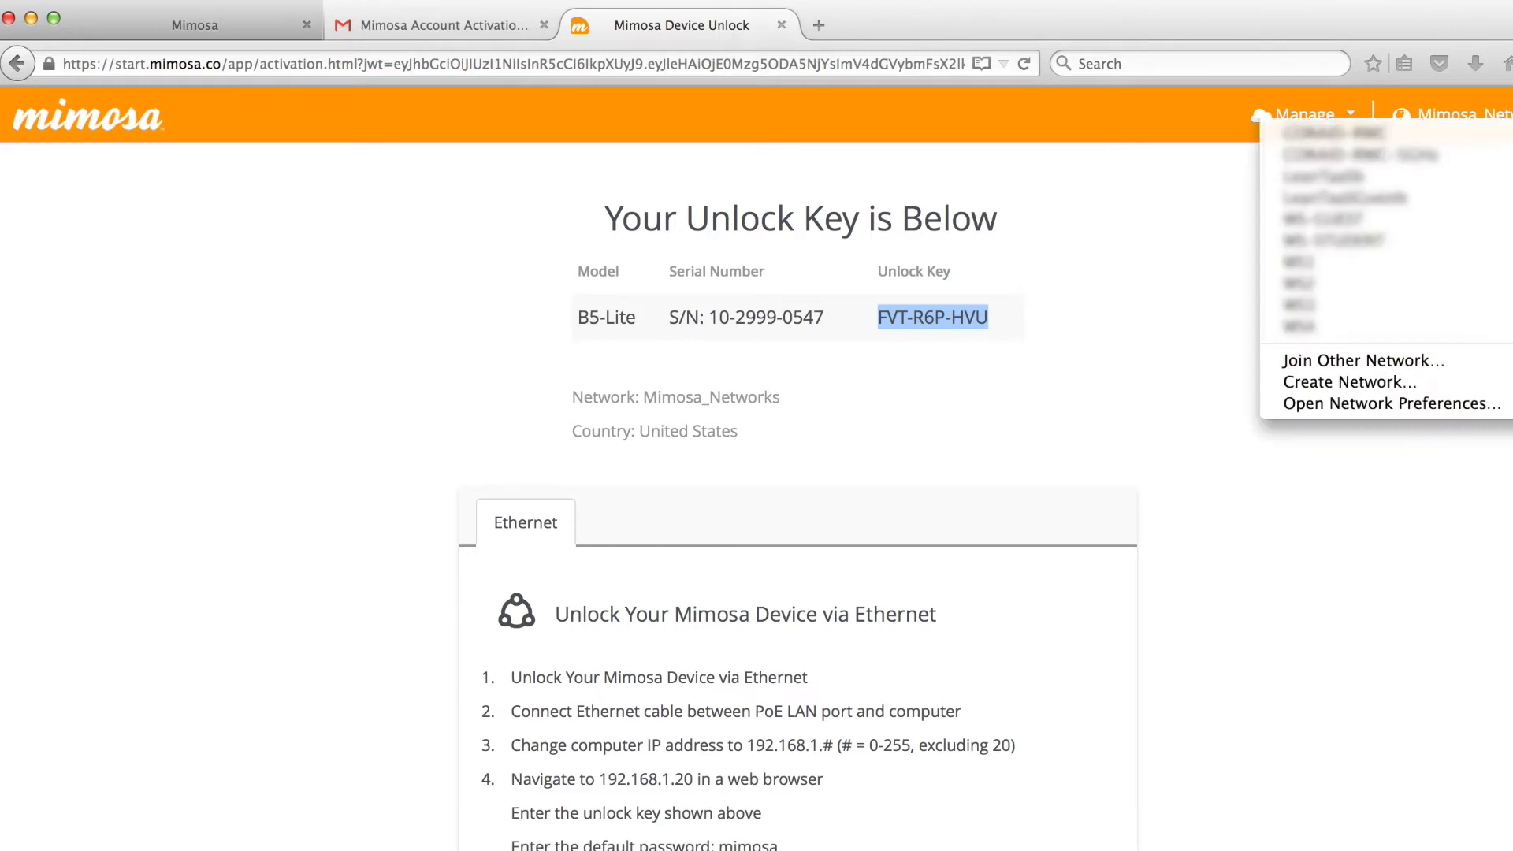
# Step: Open the Mac's Network Preferences from the Wi‑Fi menu bar icon
pyautogui.click(1325, 412)
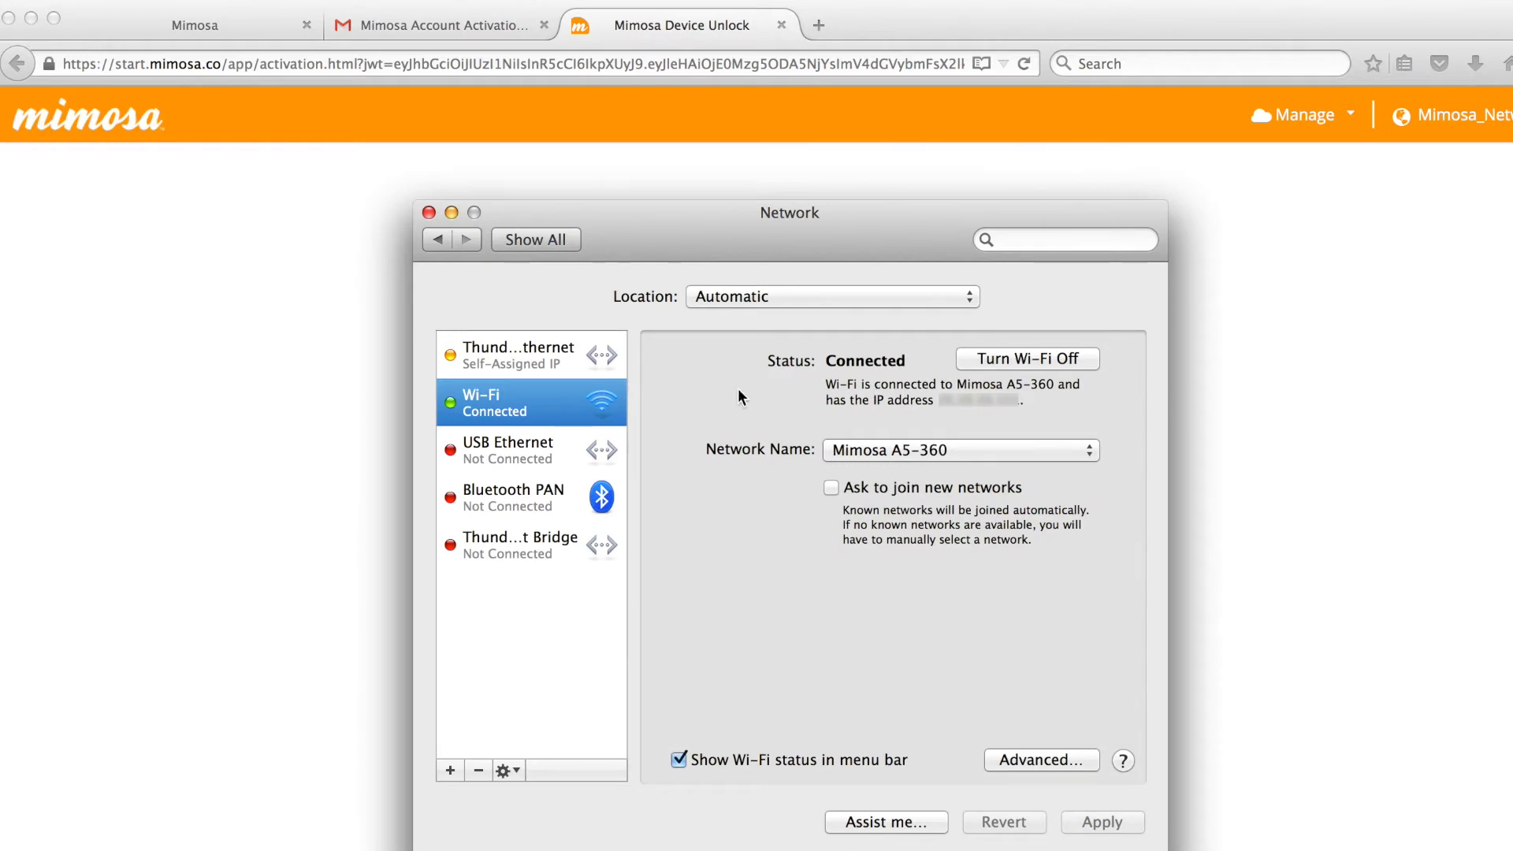
# Step: Select the Thunderbolt Ethernet adapter and bring up its Configure IPv4 choices
pyautogui.click(535, 349)
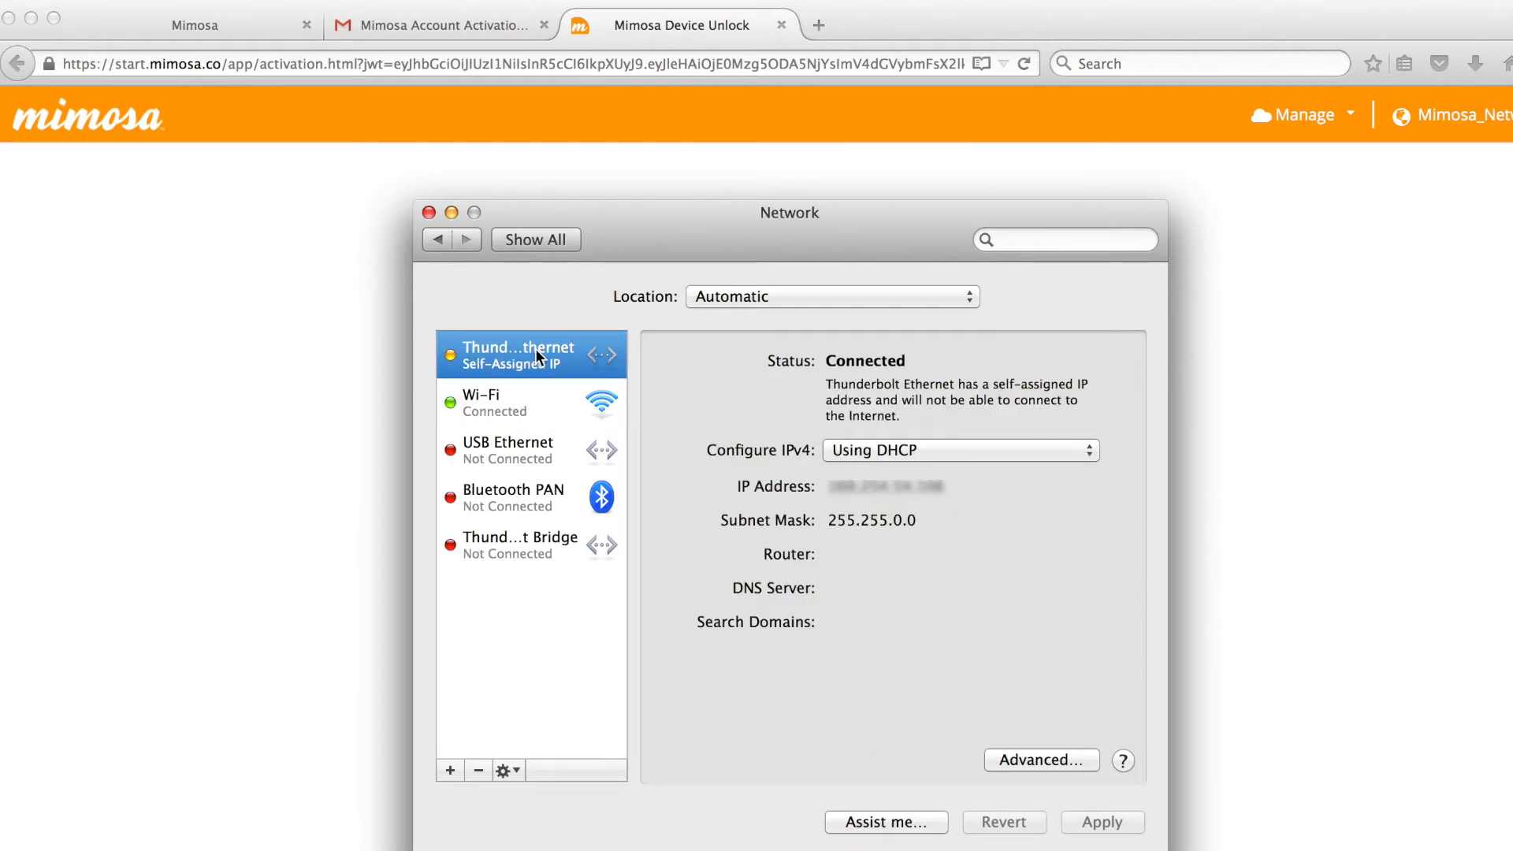
pyautogui.click(907, 452)
# Step: Configure IPv4 Manually with 192.168.1.2 and subnet 255.255.255.0, apply, and close Network
pyautogui.click(874, 511)
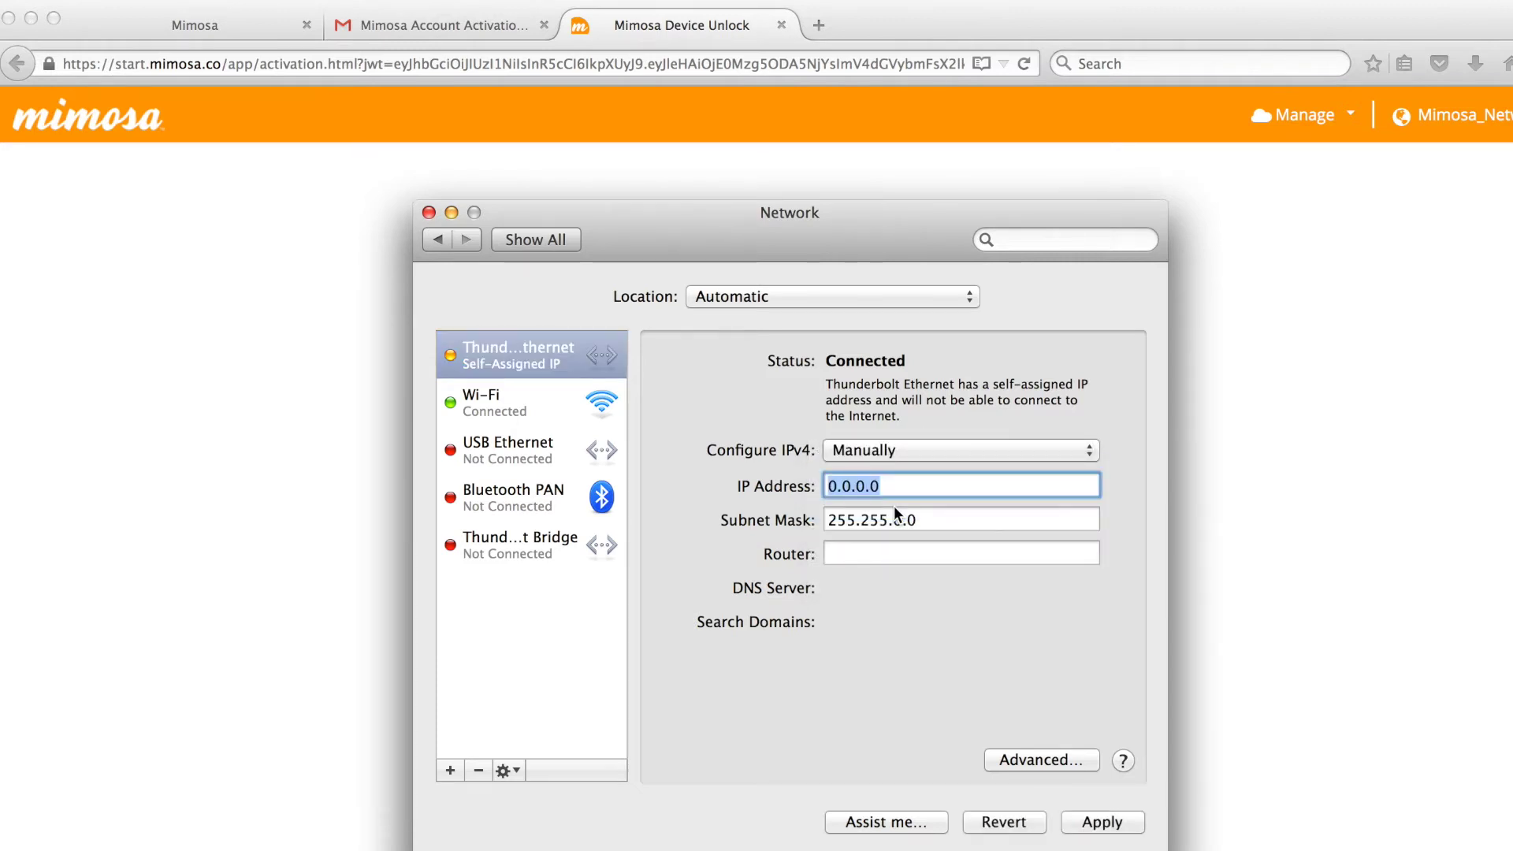
pyautogui.write('192.1')
pyautogui.write('68.1.')
pyautogui.write('2')
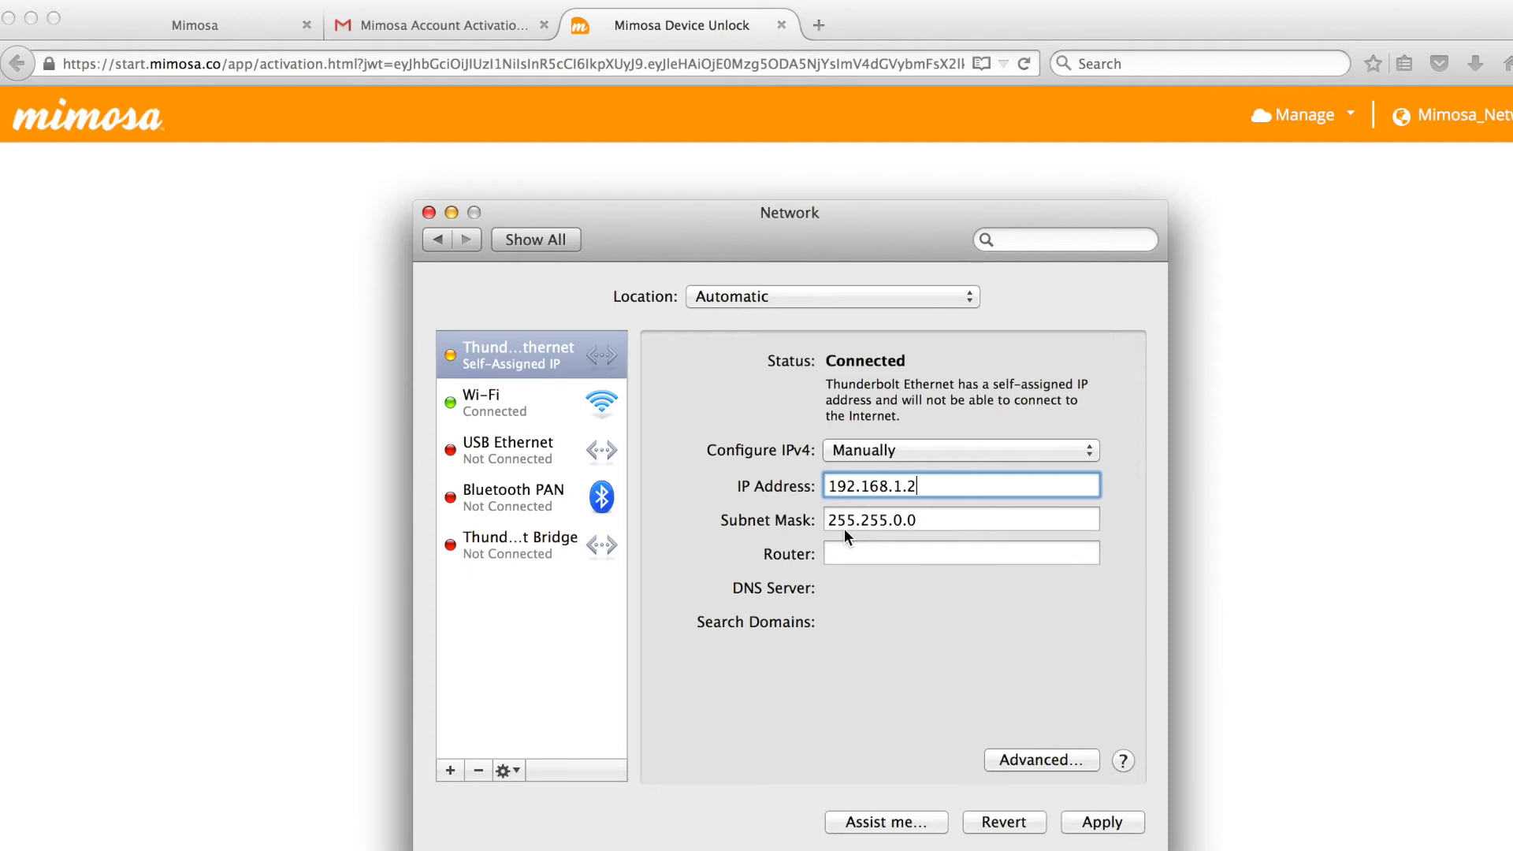
pyautogui.click(904, 520)
pyautogui.press('BackSpace')
pyautogui.write('255.')
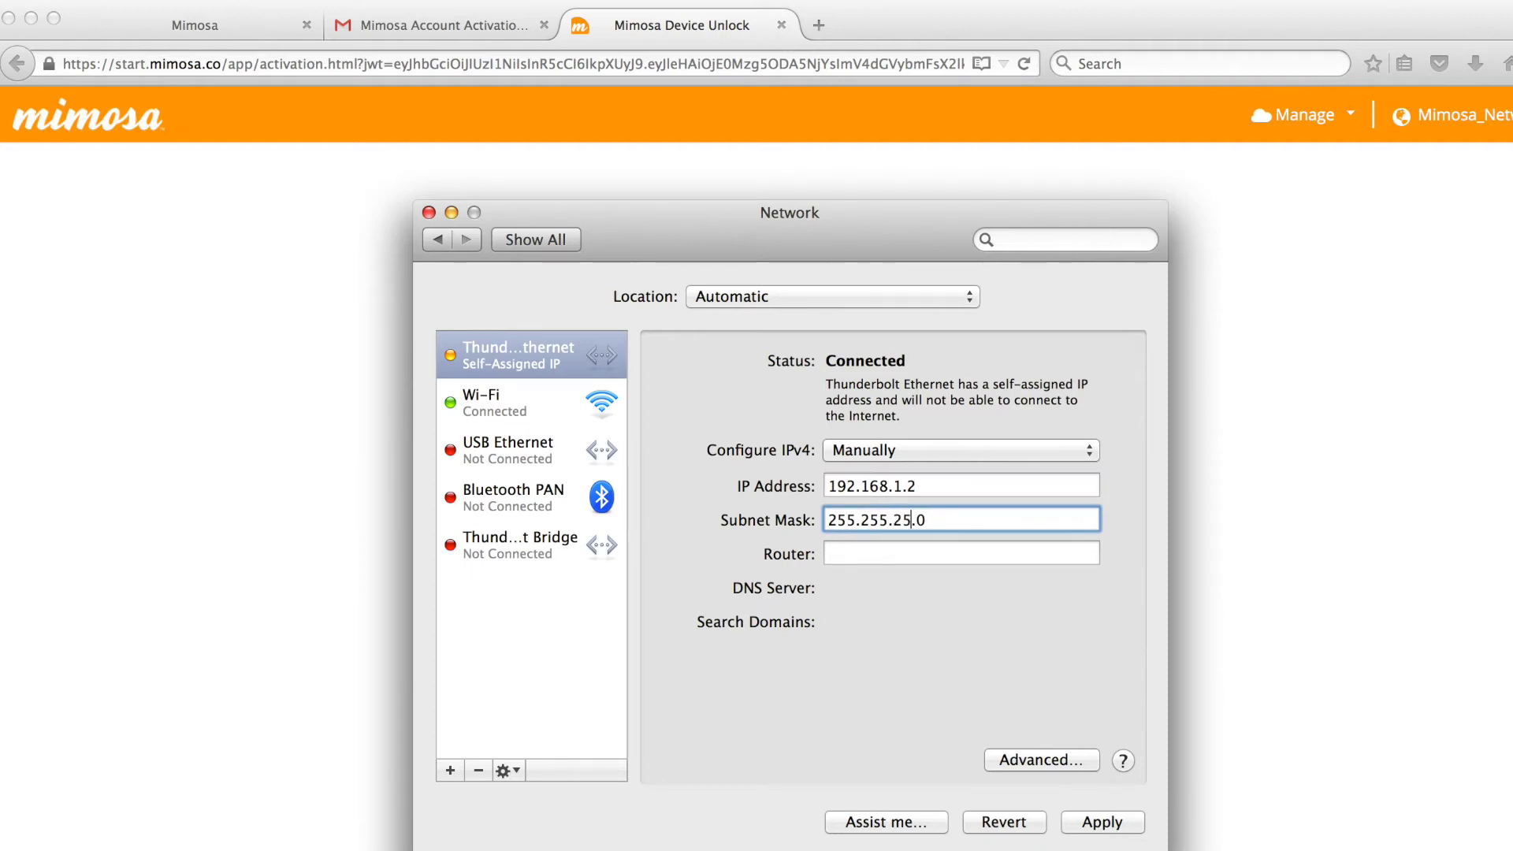
pyautogui.click(1101, 821)
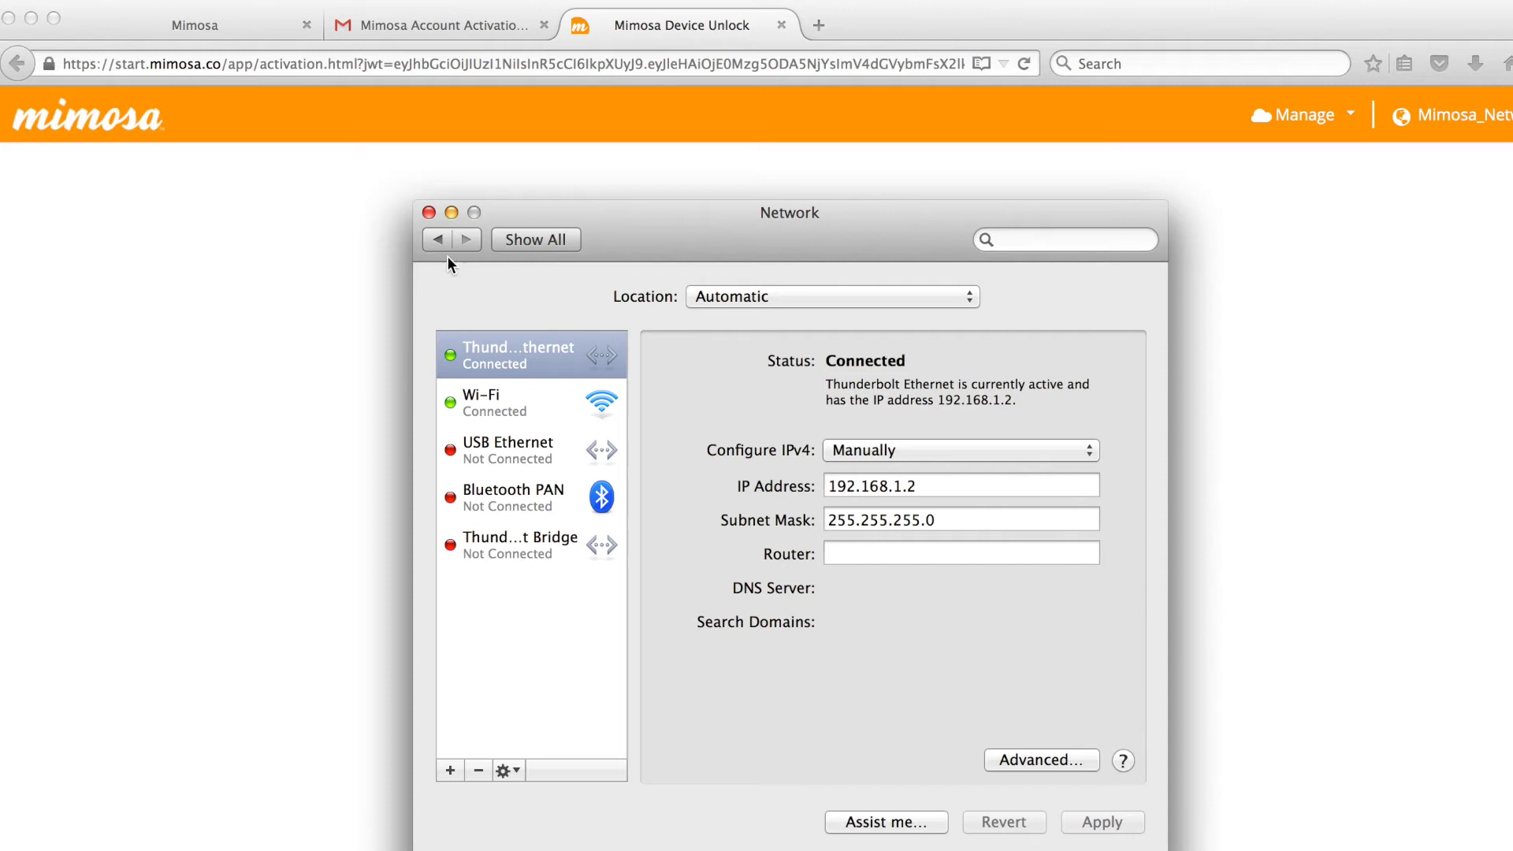
pyautogui.click(430, 213)
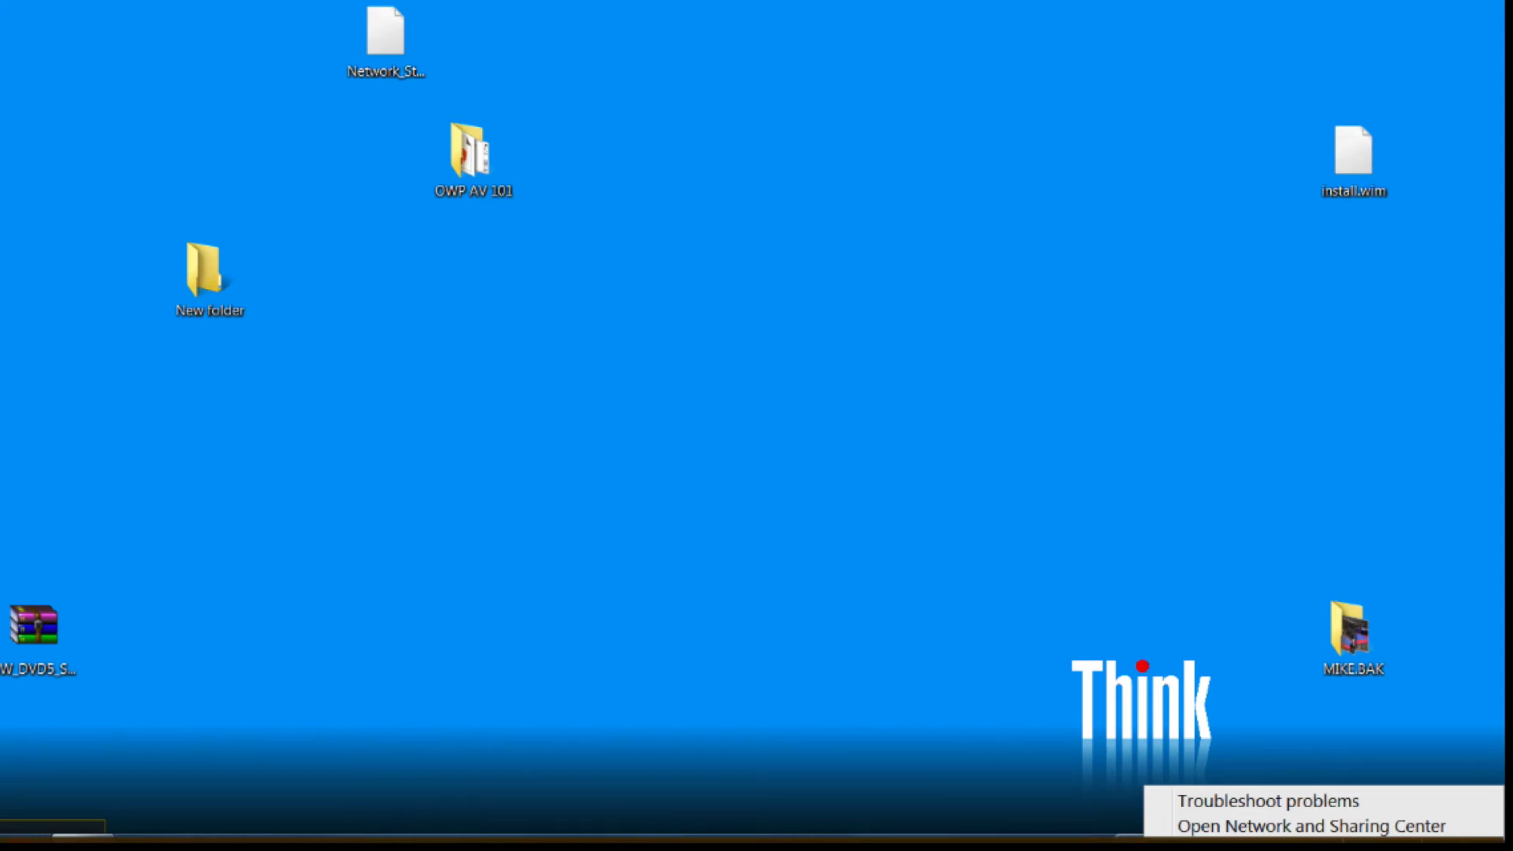
# Step: Go from the network tray icon through Network and Sharing Center to adapter settings
pyautogui.click(1311, 827)
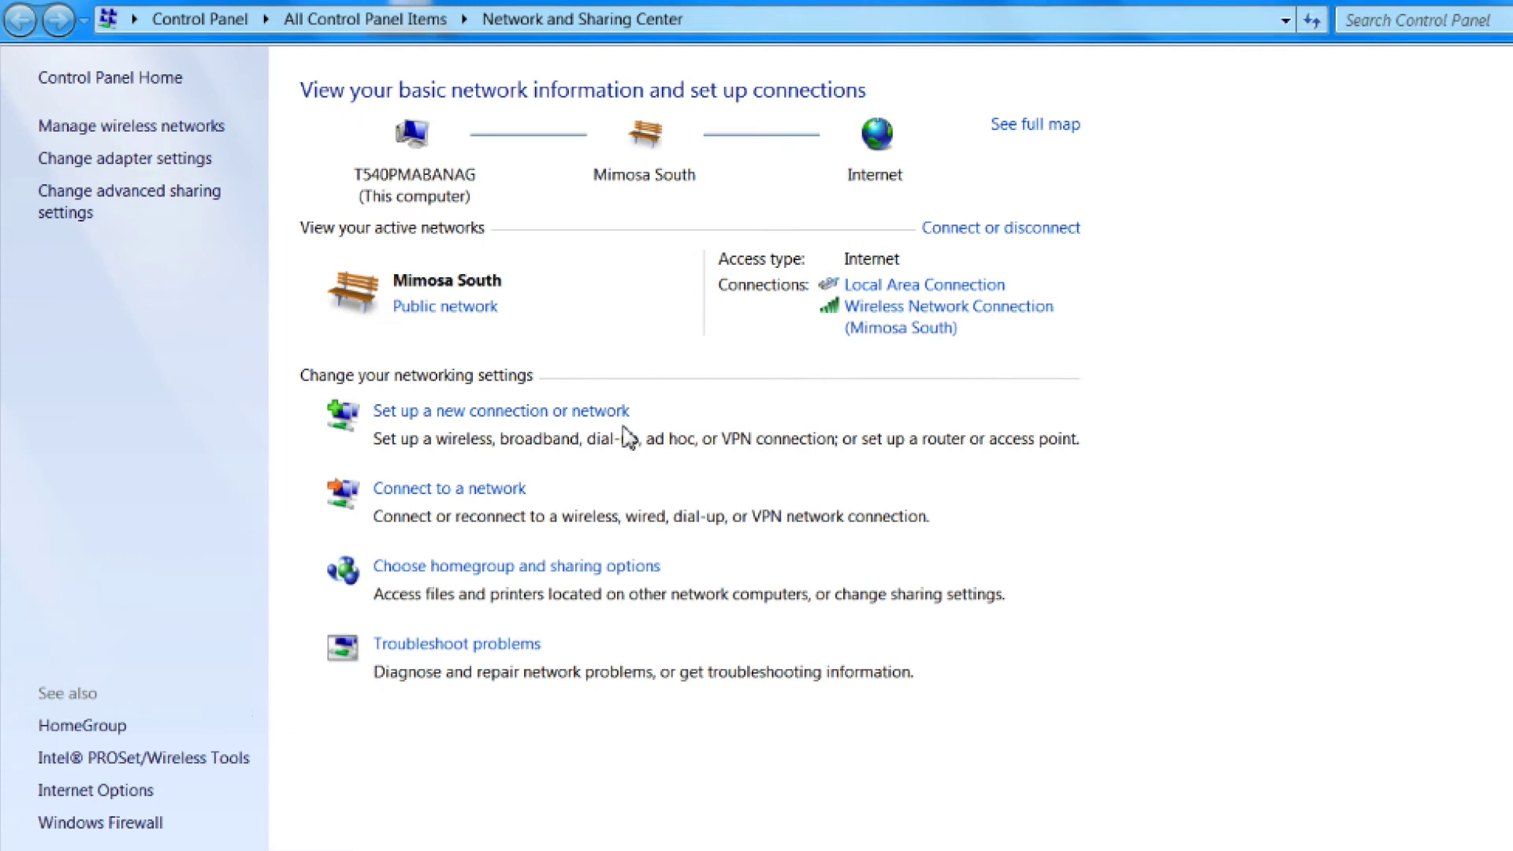
pyautogui.click(125, 157)
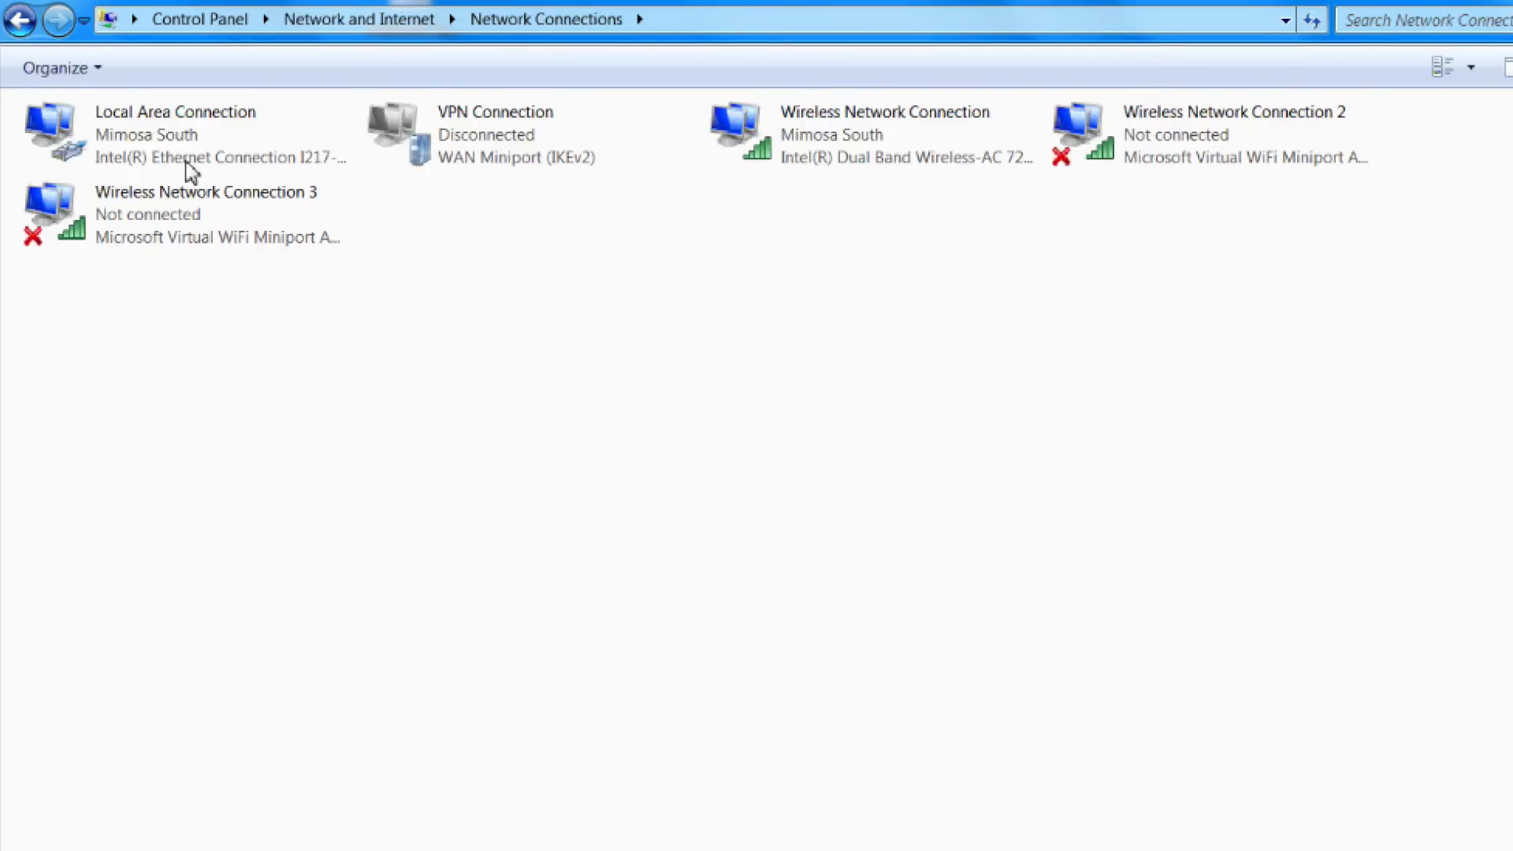
# Step: Open Internet Protocol Version 4 (TCP/IPv4) from Local Area Connection's Properties
pyautogui.rightClick(196, 144)
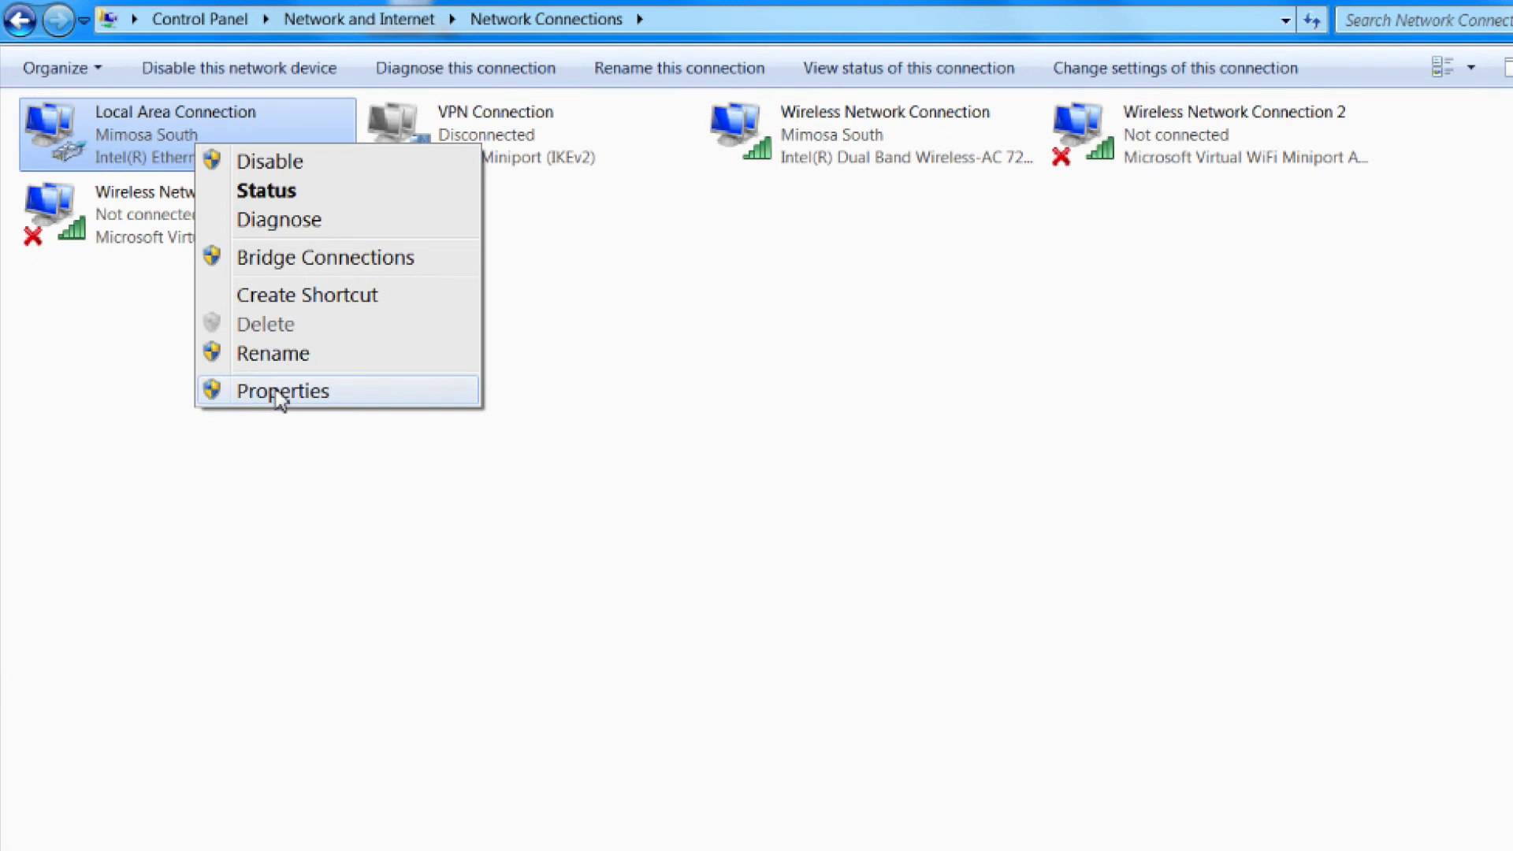
pyautogui.click(279, 392)
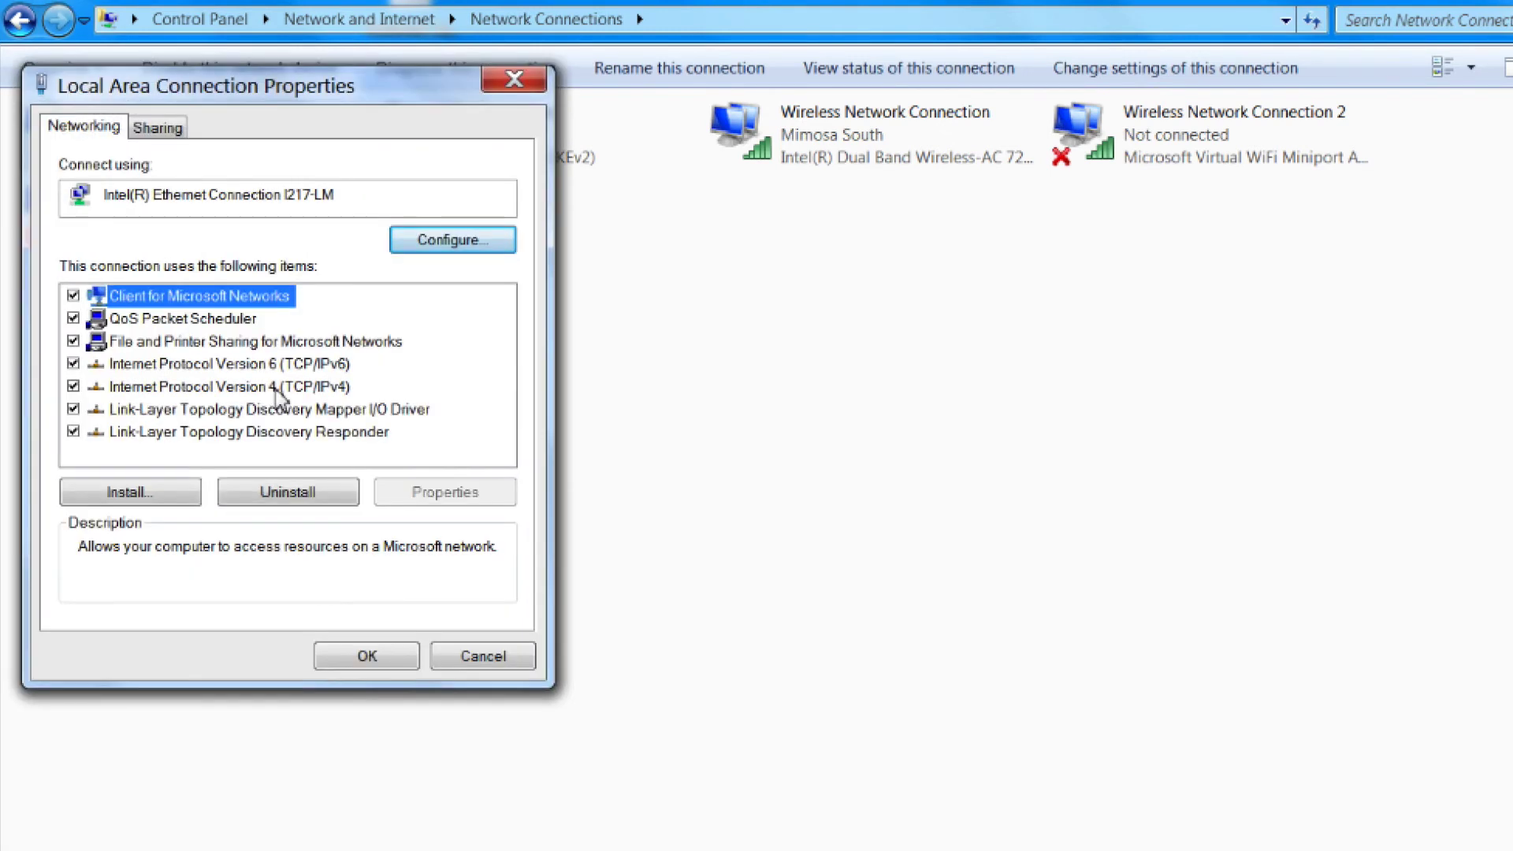
pyautogui.click(279, 391)
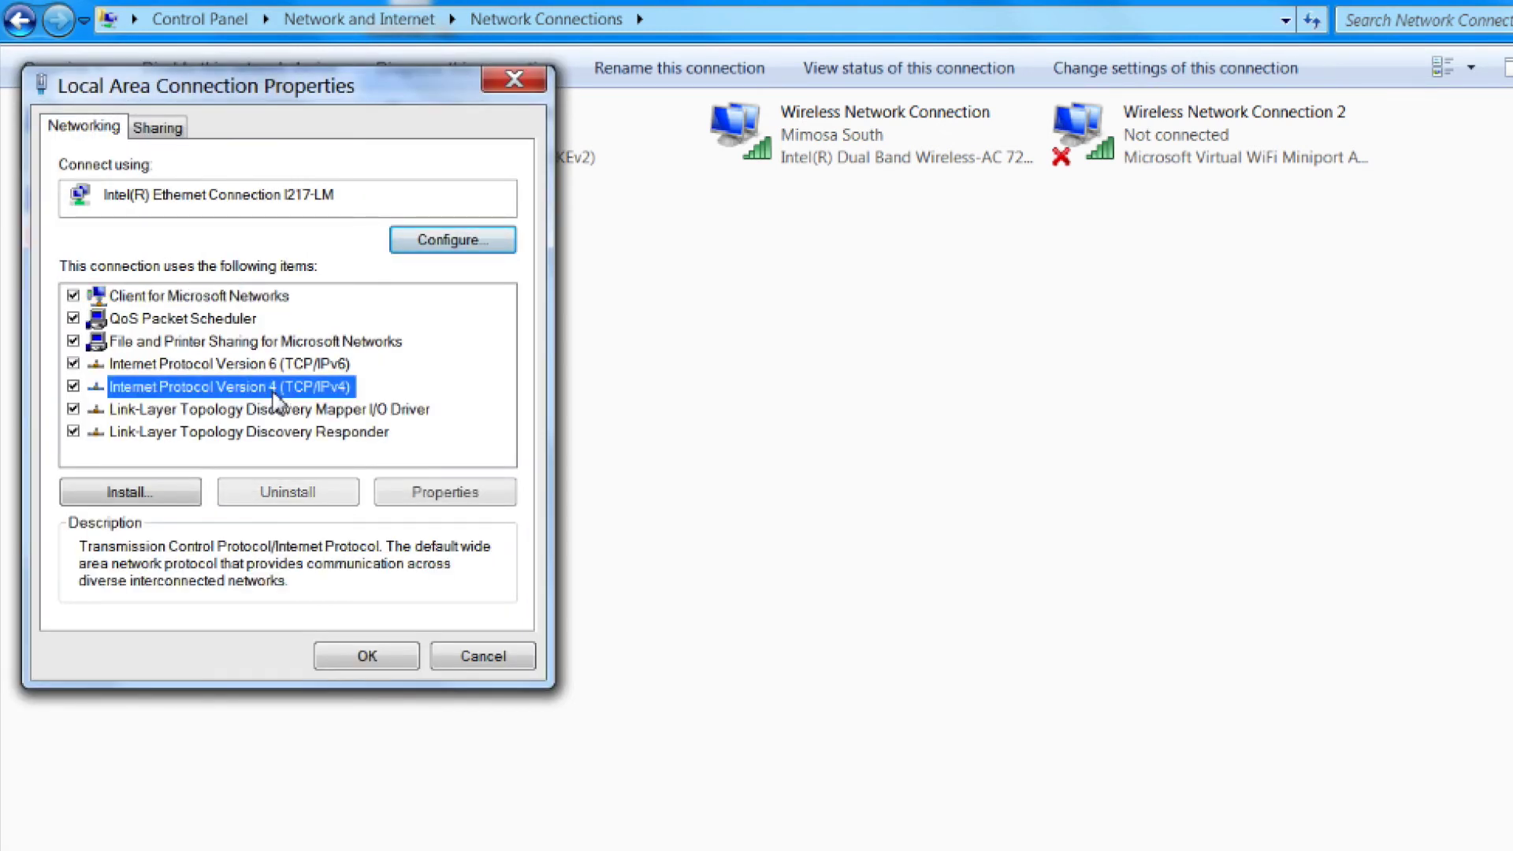
pyautogui.doubleClick(278, 390)
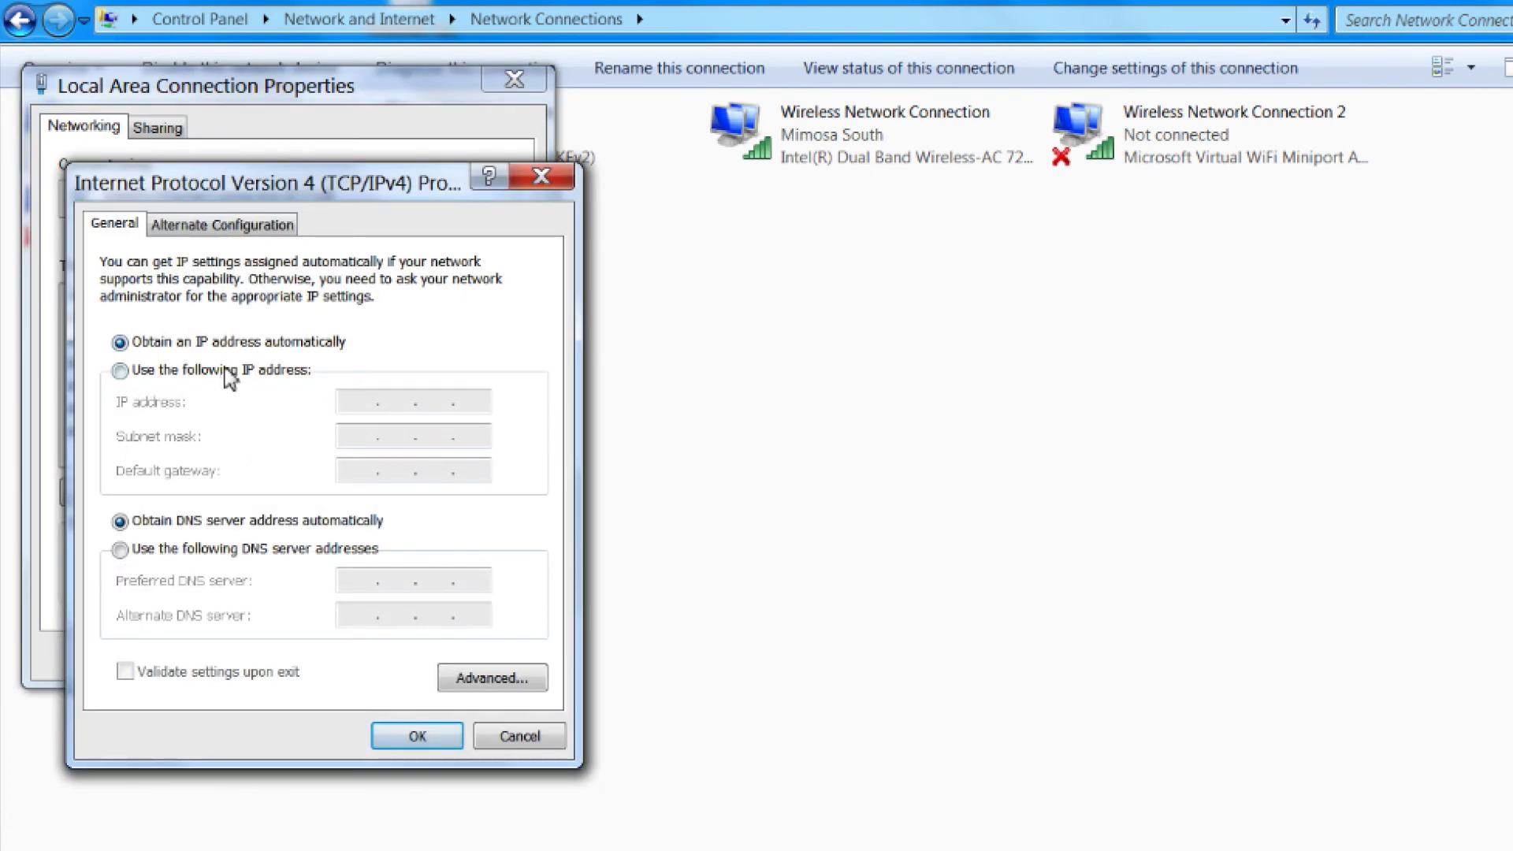
# Step: Use the fixed address 192.168.1.2 with subnet mask 255.255.255.0, and confirm both dialogs
pyautogui.click(225, 369)
pyautogui.click(351, 404)
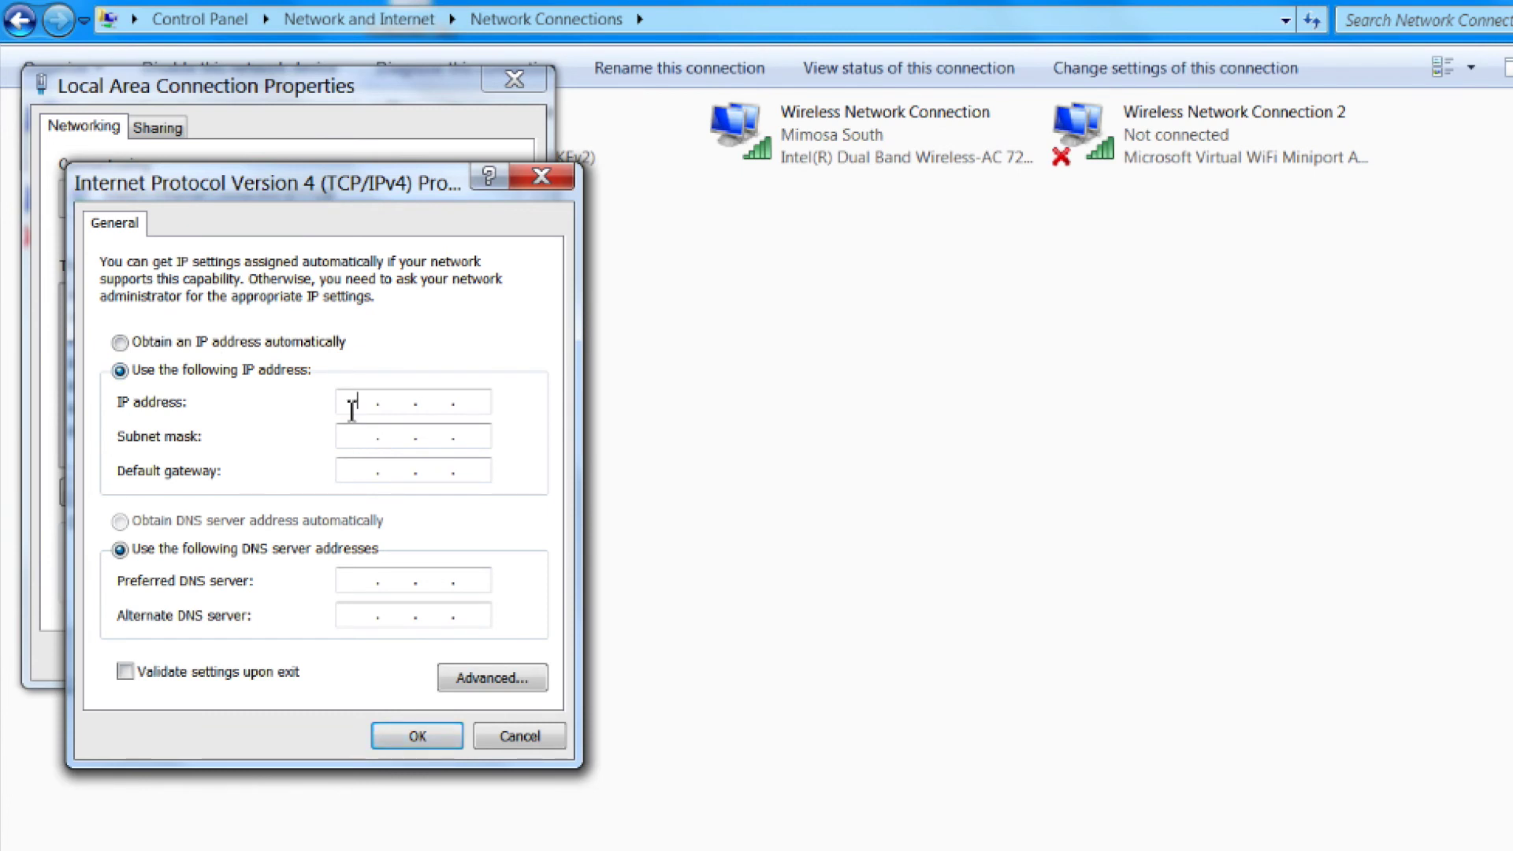
pyautogui.write('192 . 1')
pyautogui.write('68 . 1 .')
pyautogui.press('.')
pyautogui.write('2')
pyautogui.click(375, 435)
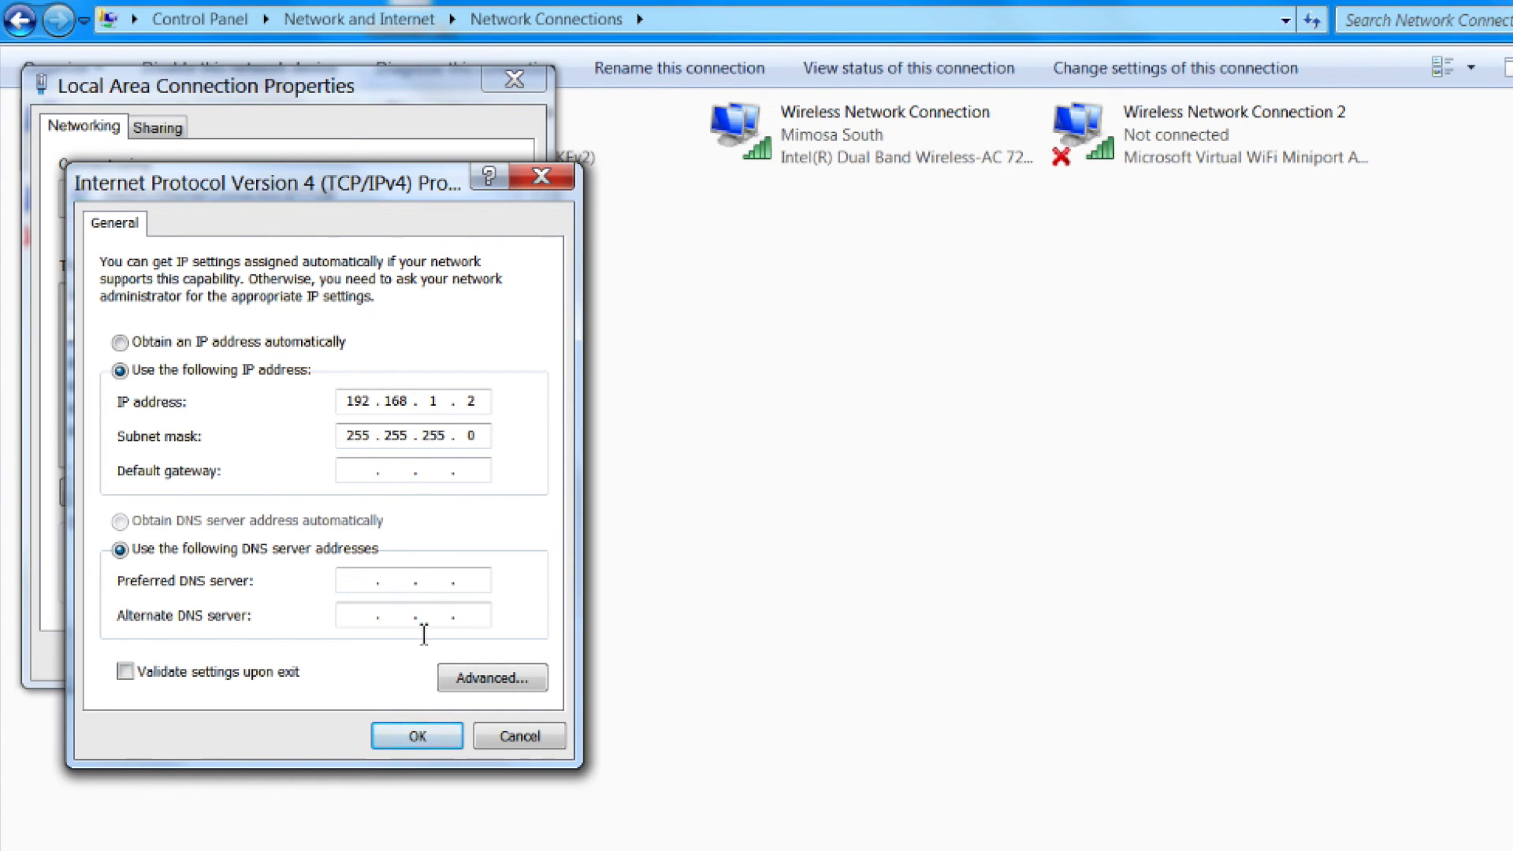
pyautogui.click(418, 736)
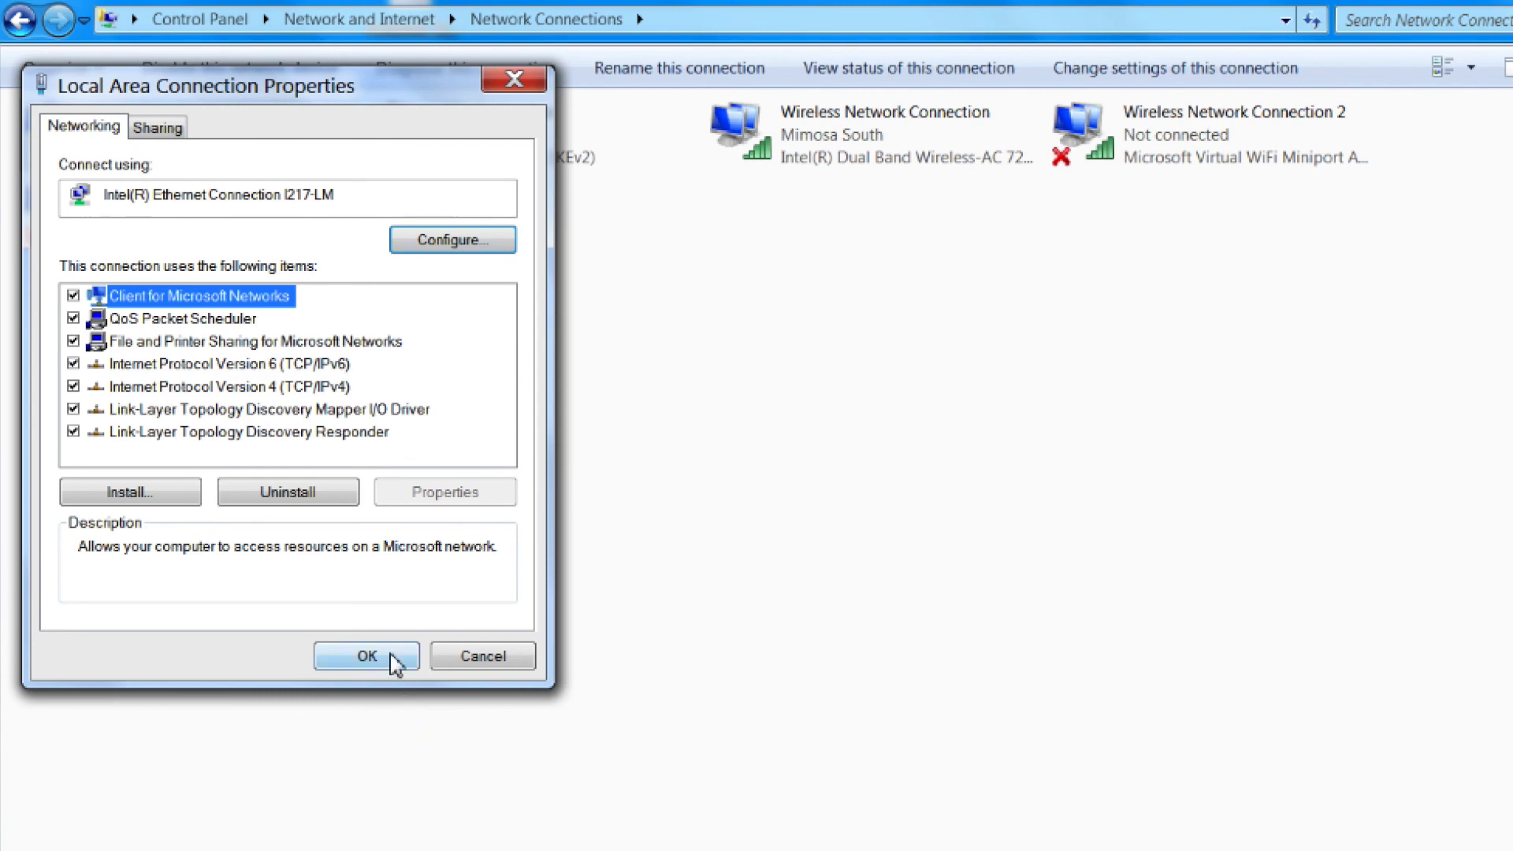
pyautogui.click(367, 656)
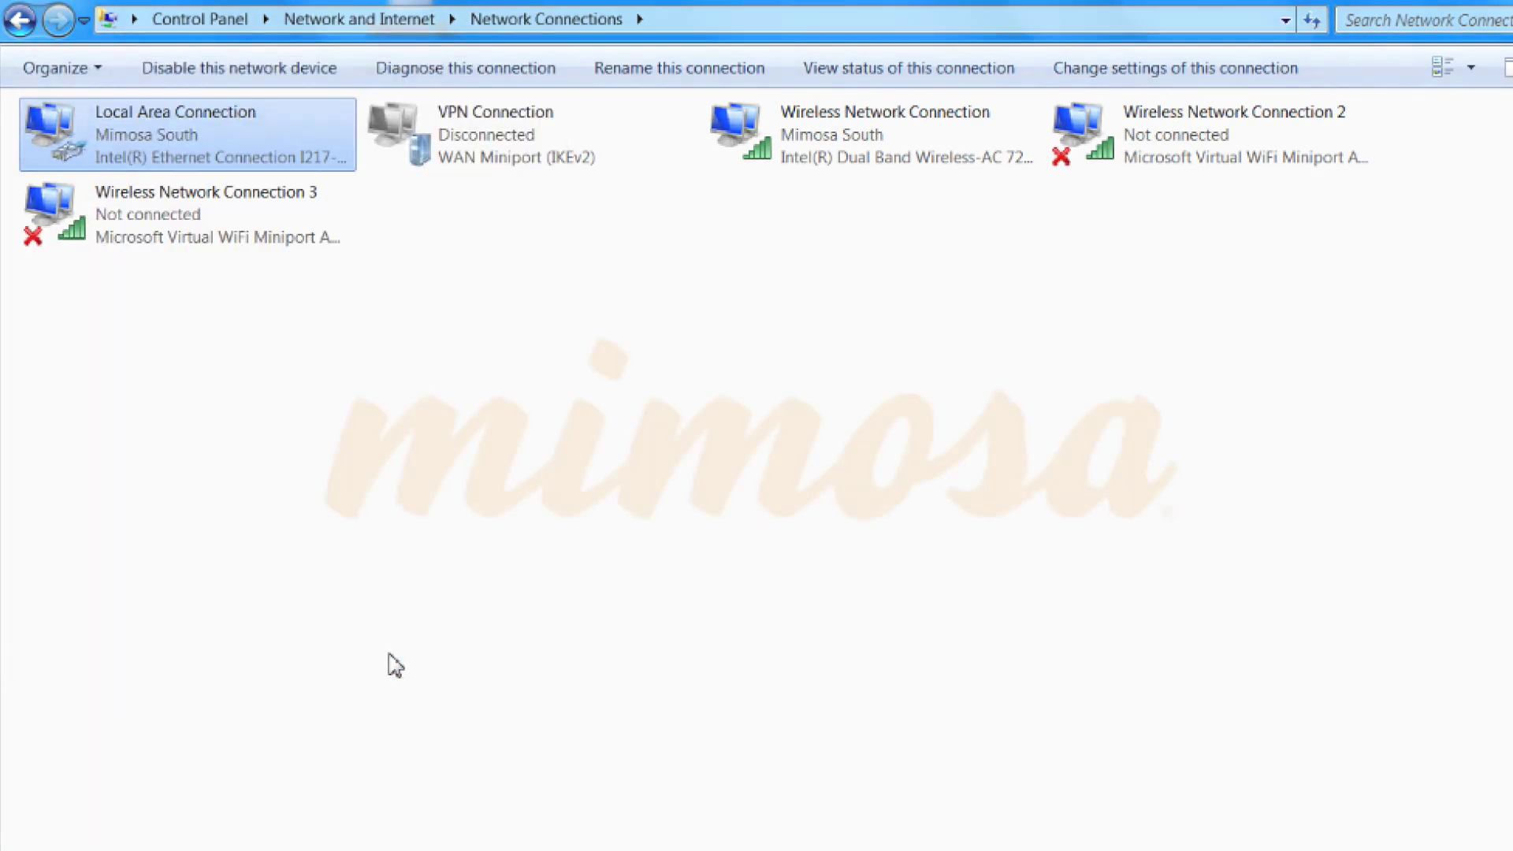